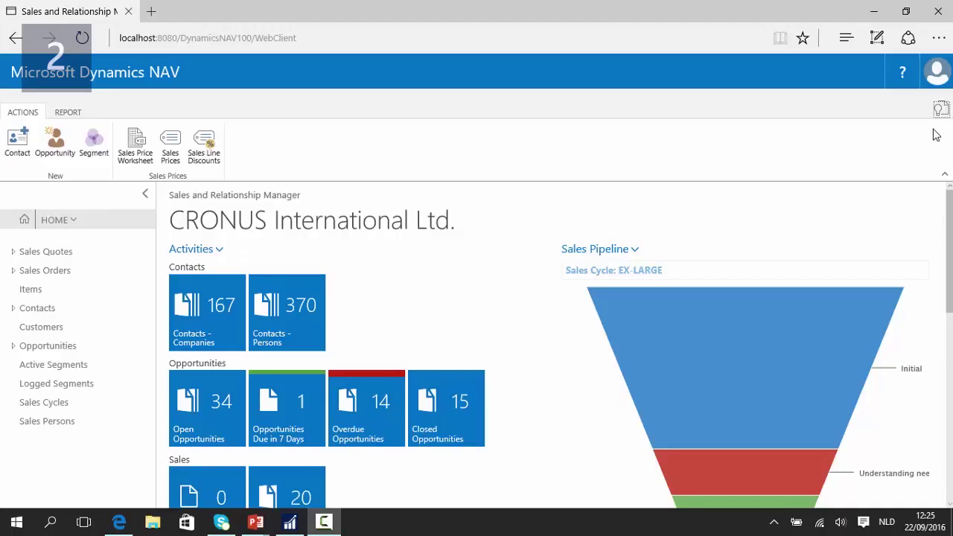
- Search for "sales p" and open the Sales Persons list
click(940, 111)
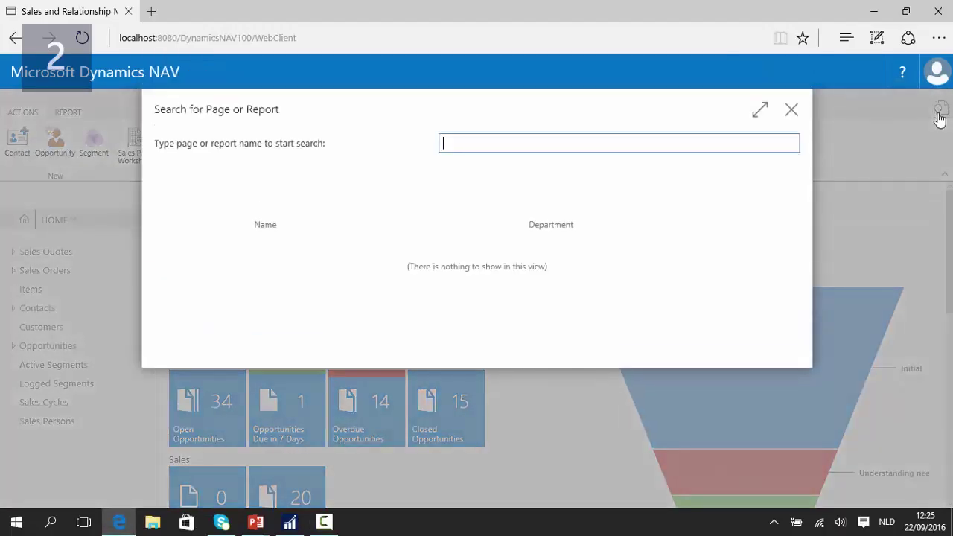
text(sales p)
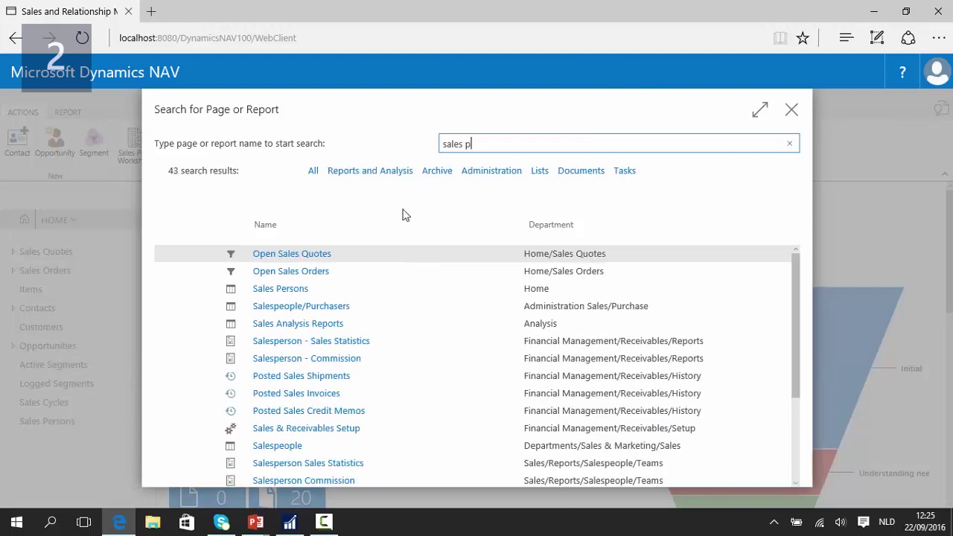
click(297, 291)
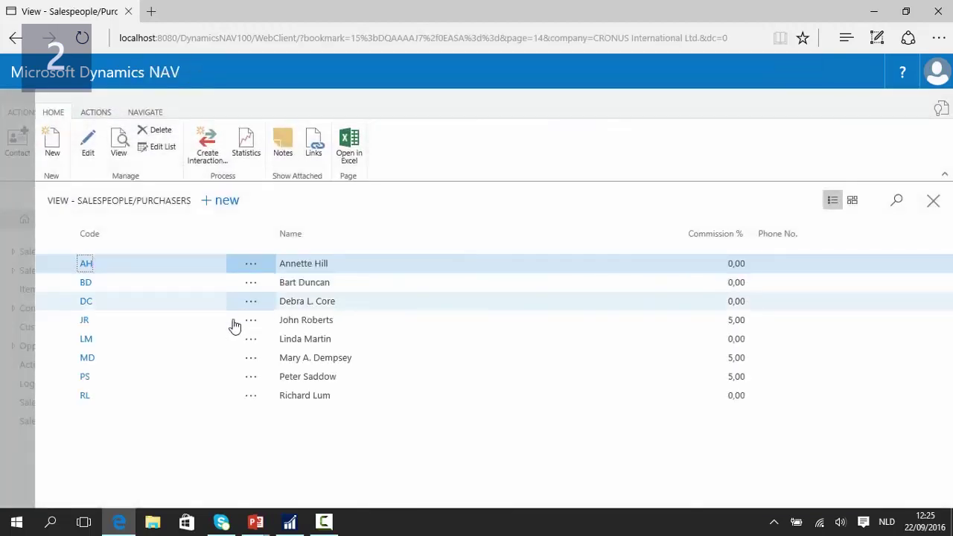
- Open the card of salesperson PS for editing and fill in the salesperson's e-mail address
click(251, 382)
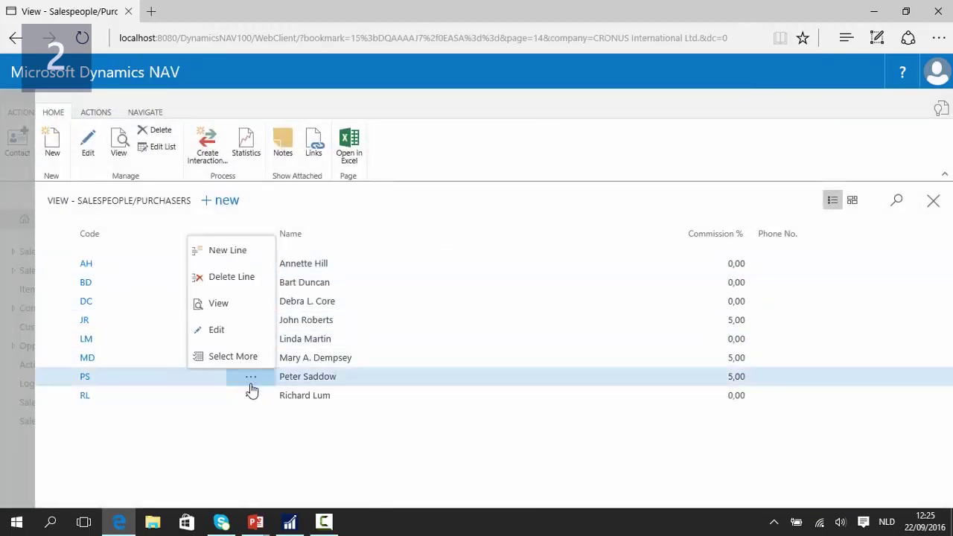
click(215, 330)
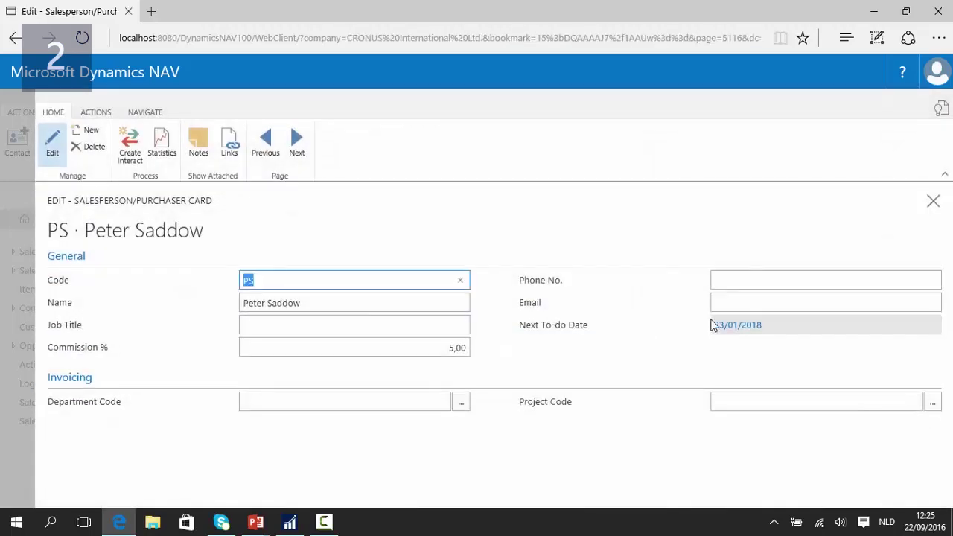
click(752, 303)
key(ctrl+v)
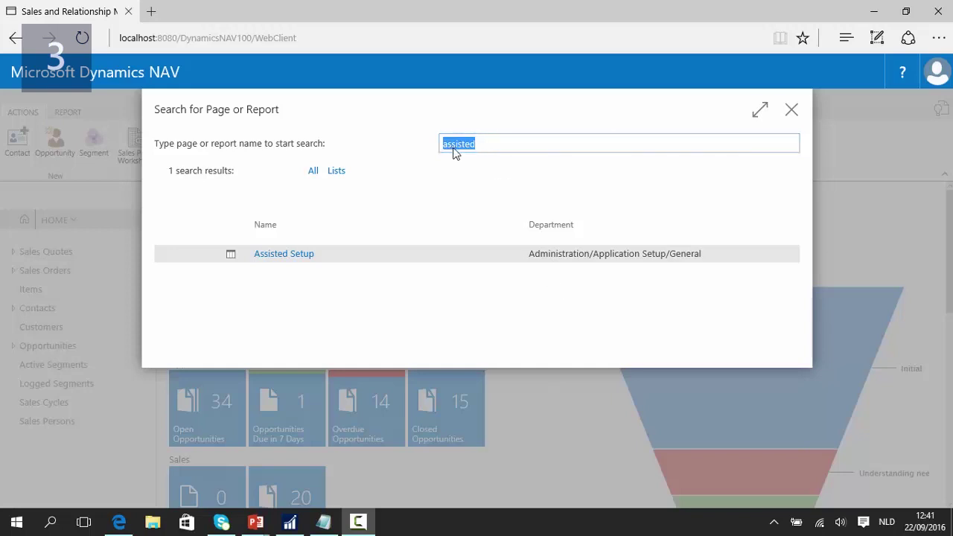
- Open Assisted Setup from the "assisted" search, start Set Up Email Logging and continue past the welcome page
click(287, 254)
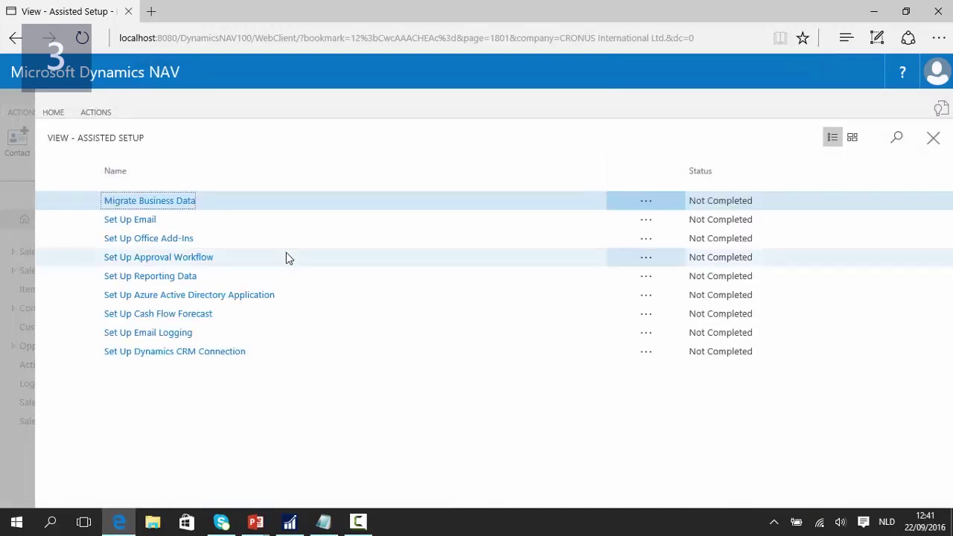
click(159, 337)
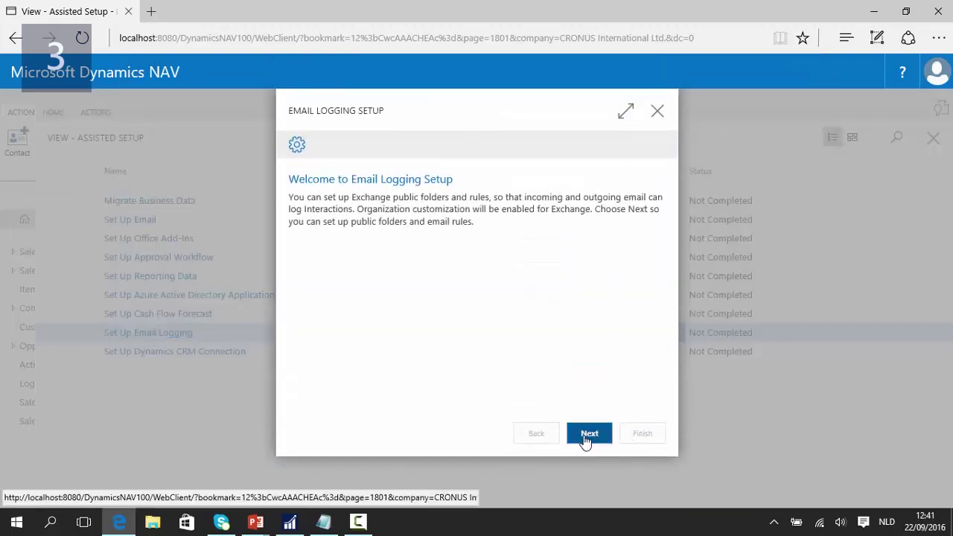
click(589, 434)
- Enter the Exchange Online administrator's e-mail and account password in the Email Logging Setup wizard and submit the credentials
click(502, 198)
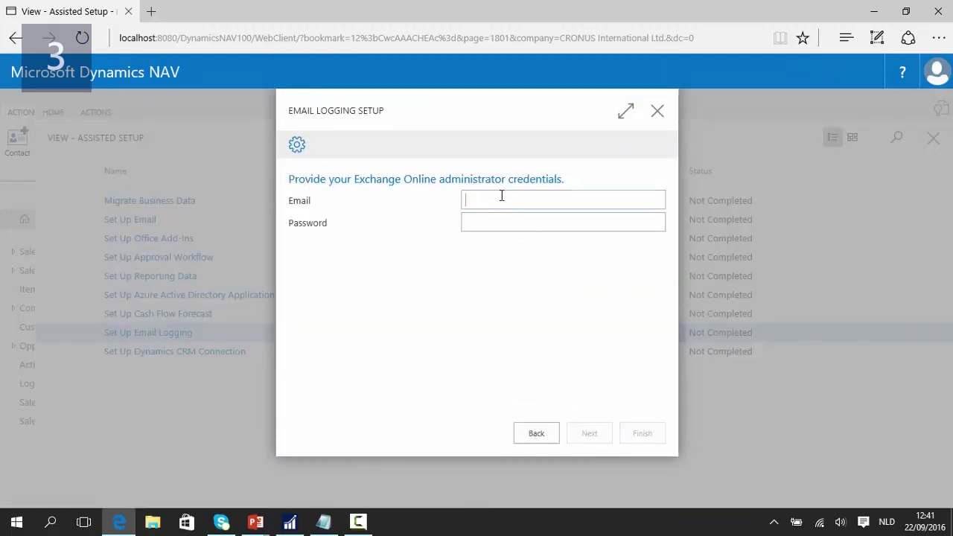
key(ctrl+v)
click(492, 222)
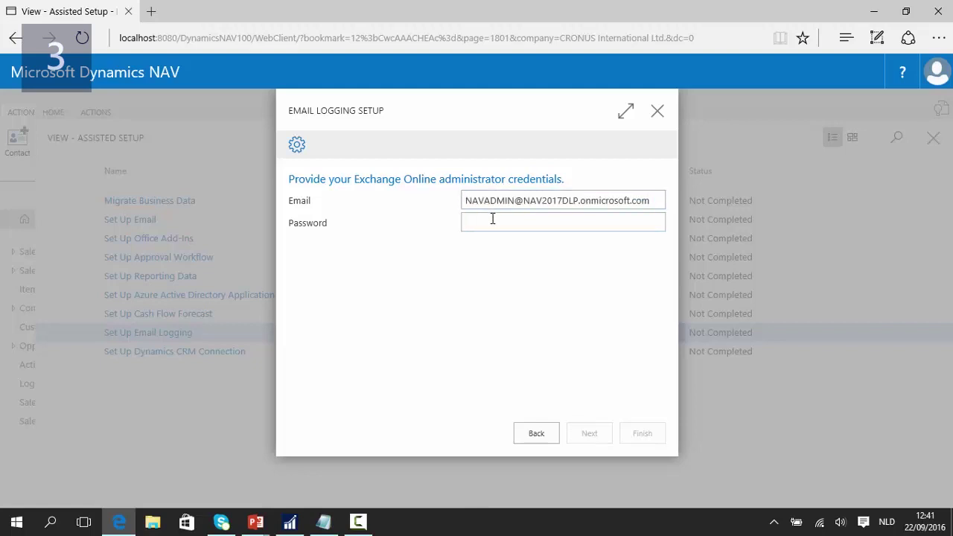
text(password)
click(536, 439)
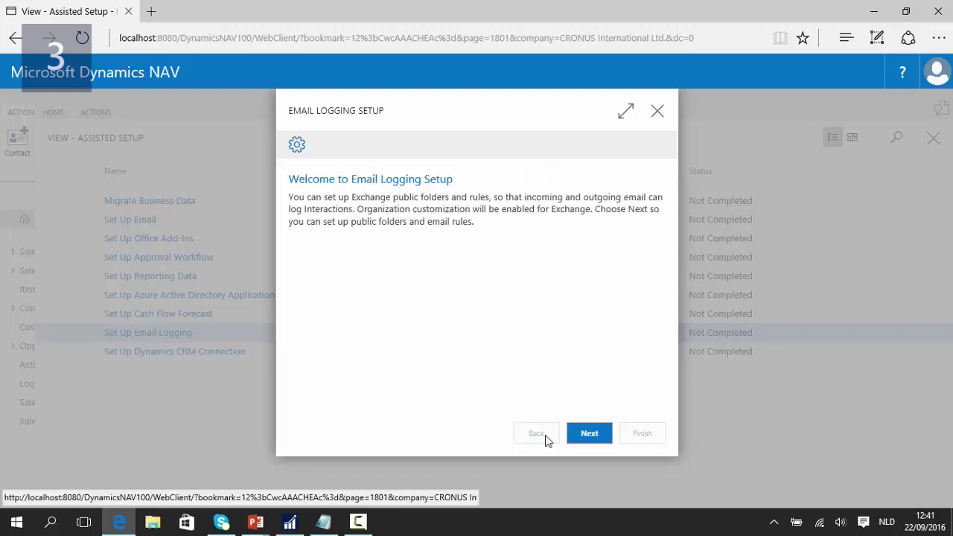
click(587, 441)
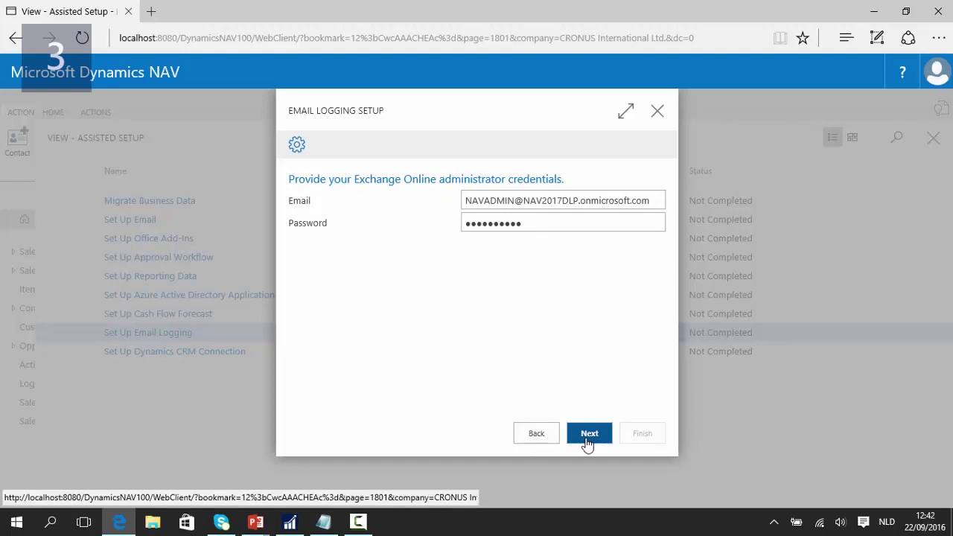
click(587, 435)
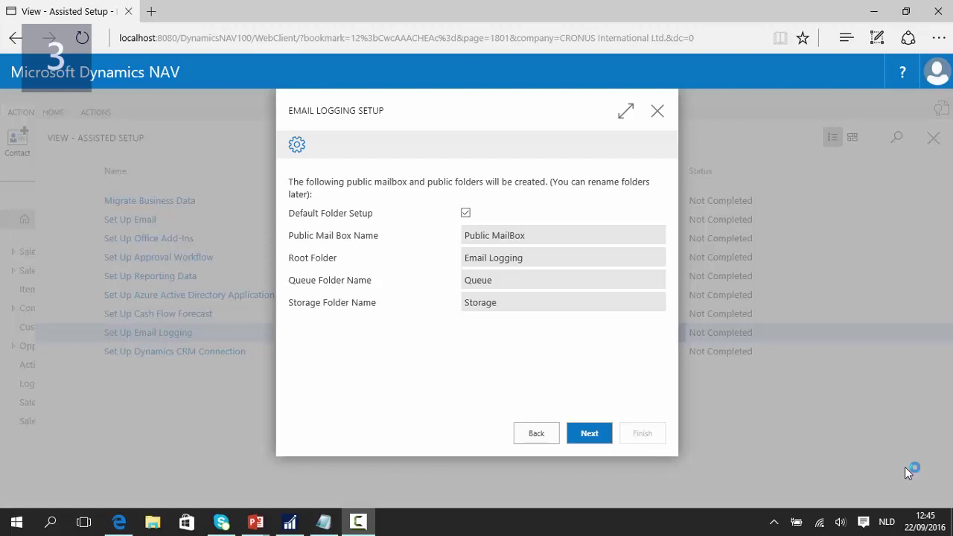
- Accept the default public folders and the incoming and outgoing email rules, and finish the wizard with the email logging job queue included
click(593, 438)
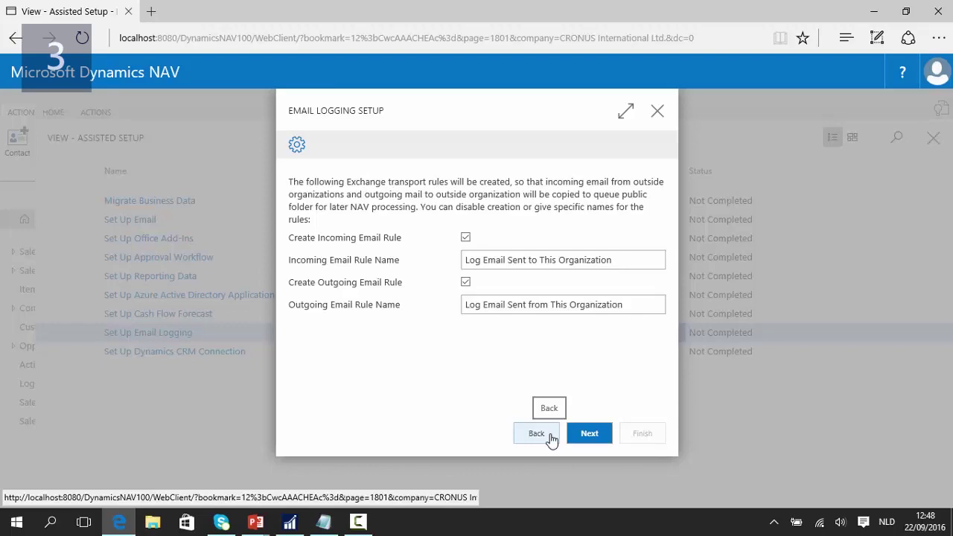
click(585, 440)
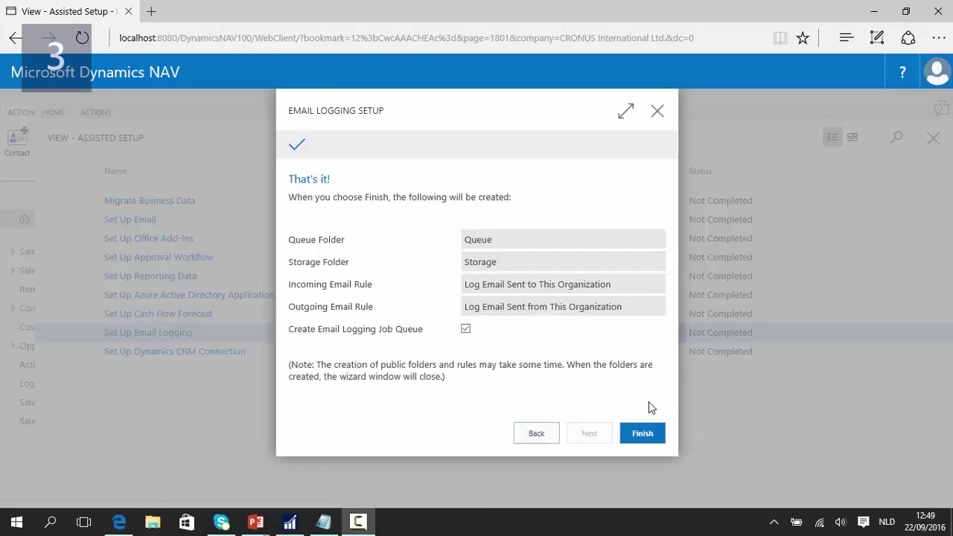
click(644, 442)
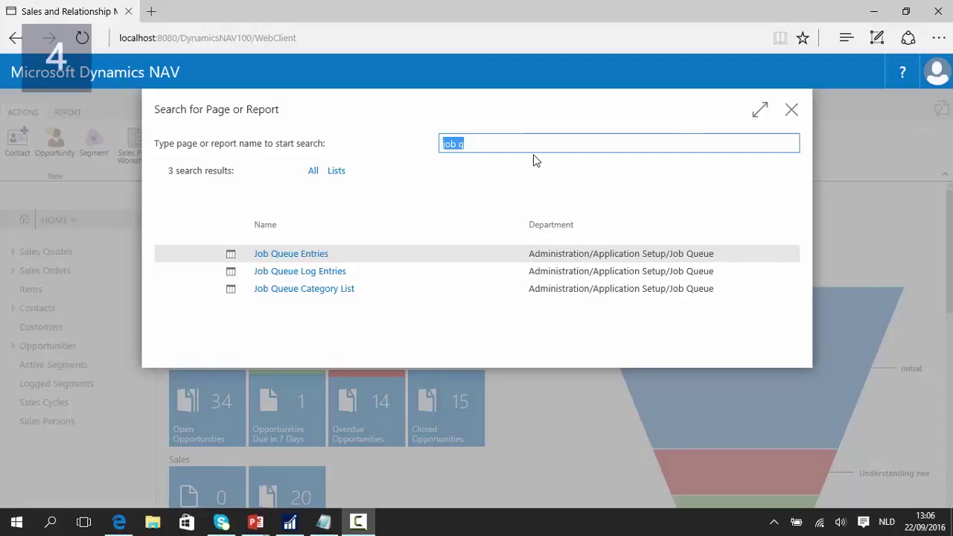
- Open Job Queue Entries, restart the Email Logging Context Adapter job from its card, and return to the list to view its remaining columns
click(293, 253)
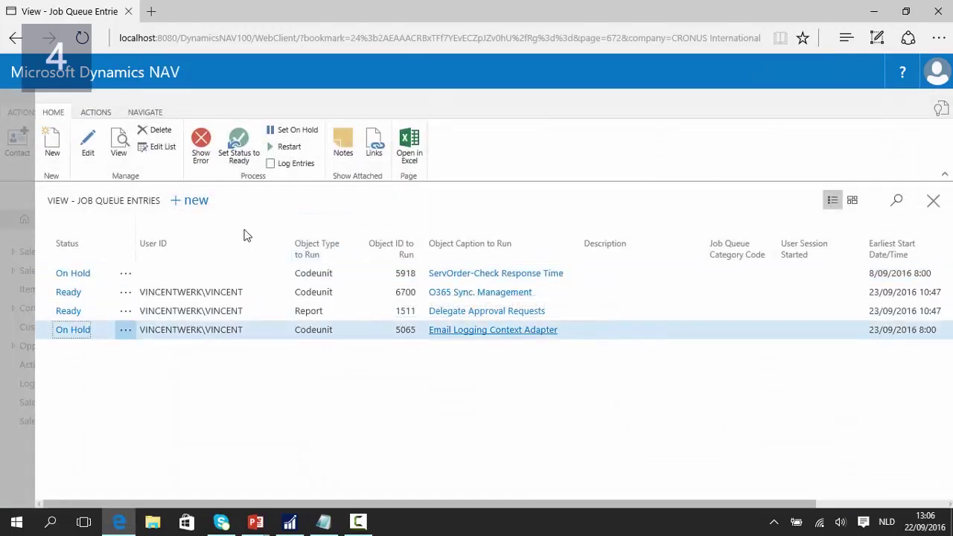
click(88, 143)
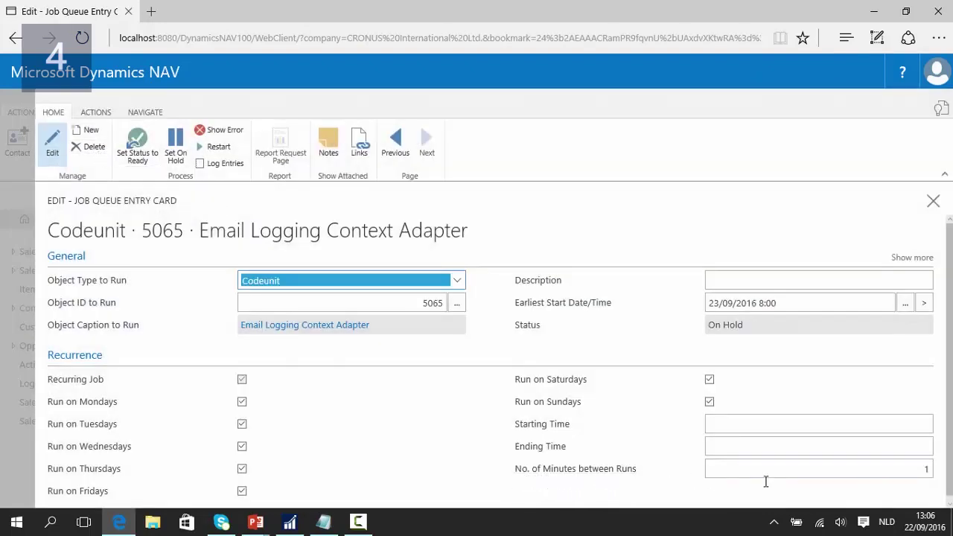
click(217, 149)
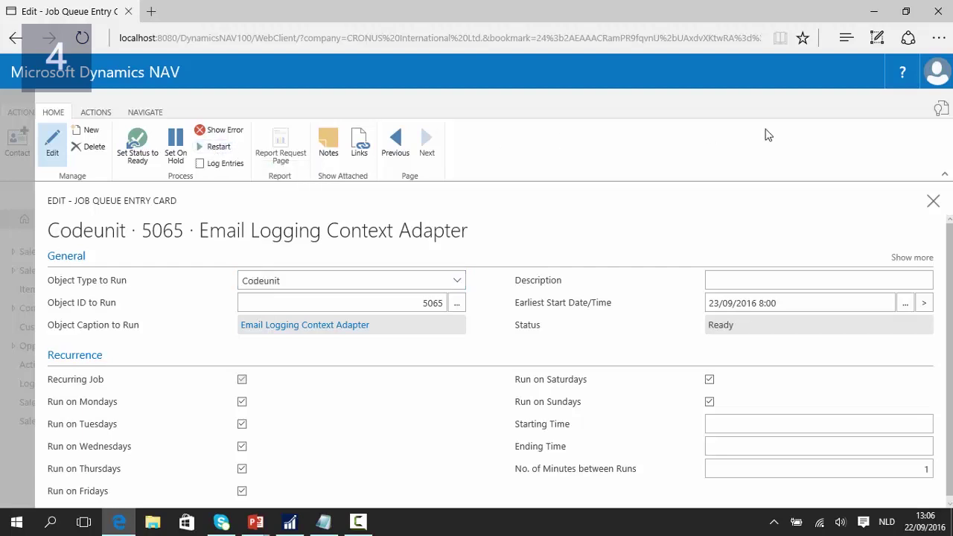
key(Escape)
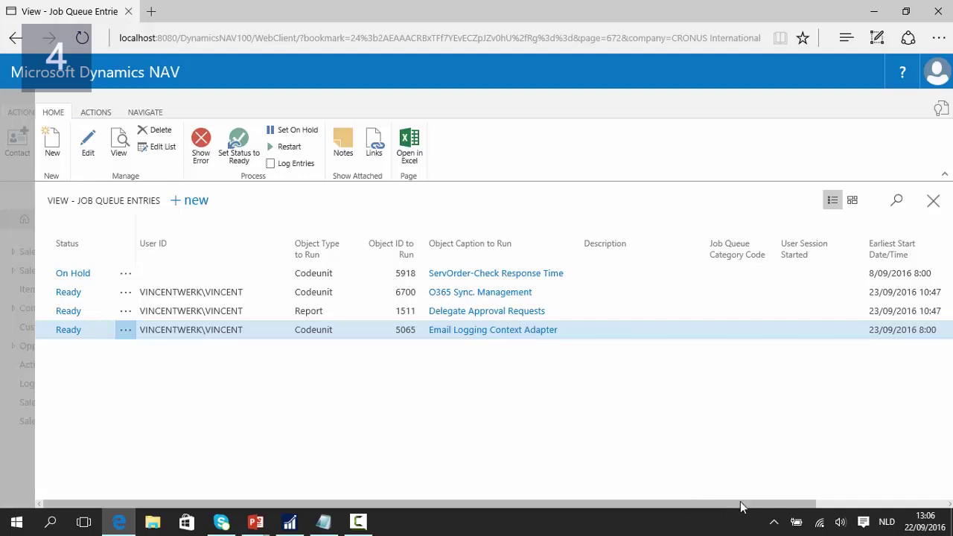
drag(740, 506, 857, 499)
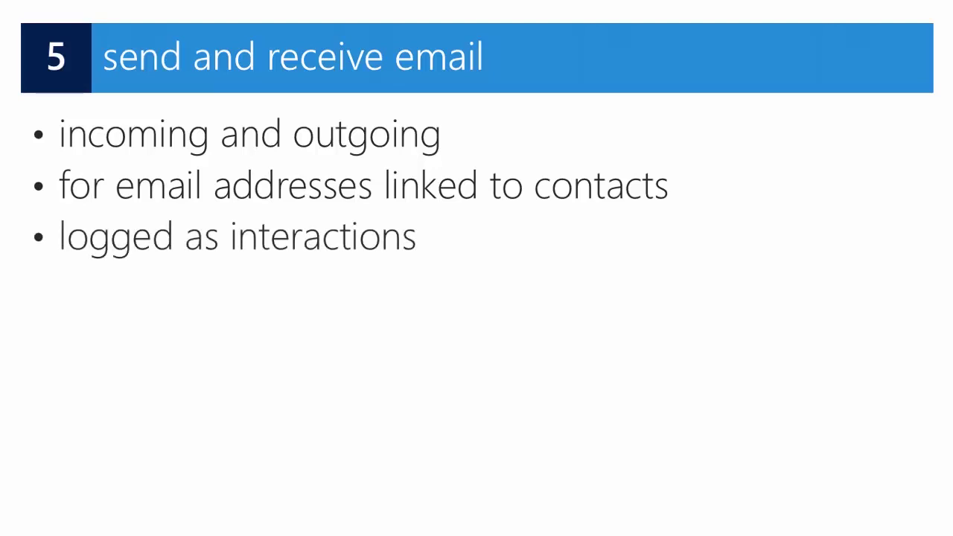
click(821, 372)
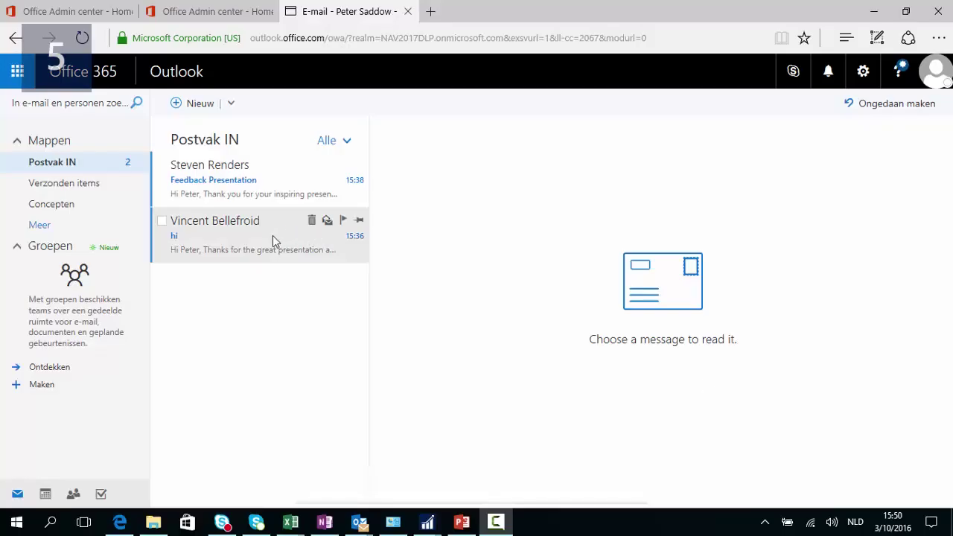
- Read the "hi" and "Feedback Presentation" messages in the Outlook inbox
click(250, 246)
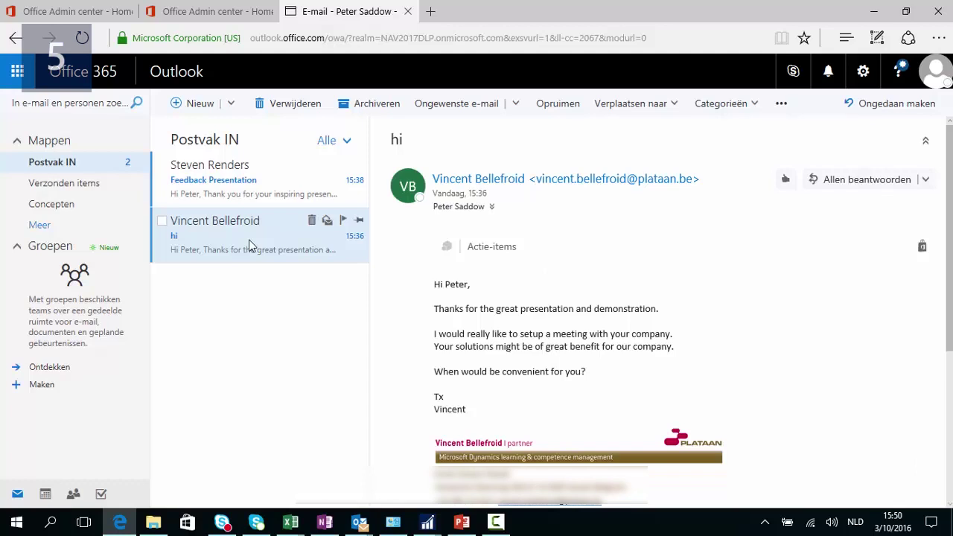
click(206, 187)
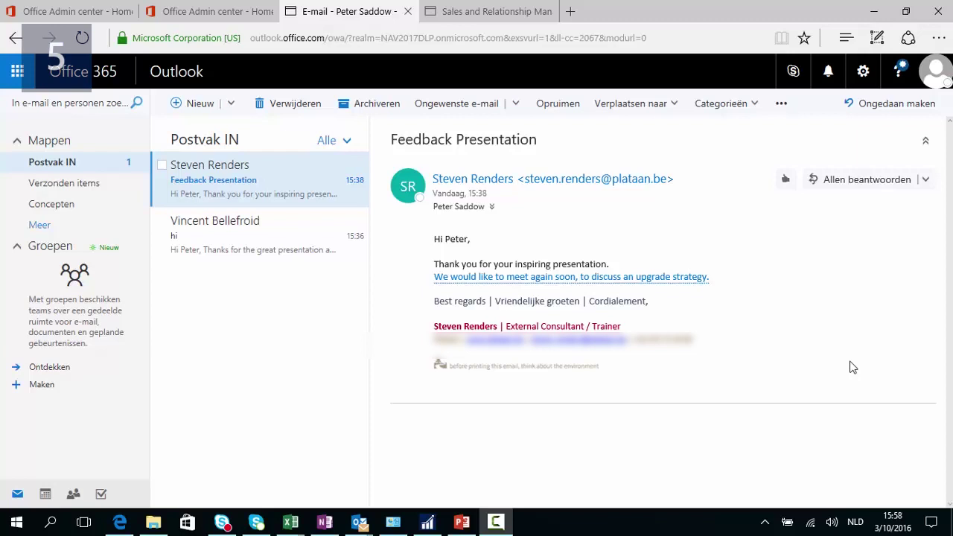
- Switch to Dynamics NAV, search Contacts for the first name of the "hi" message's sender, and view that contact's interaction log entries
click(480, 12)
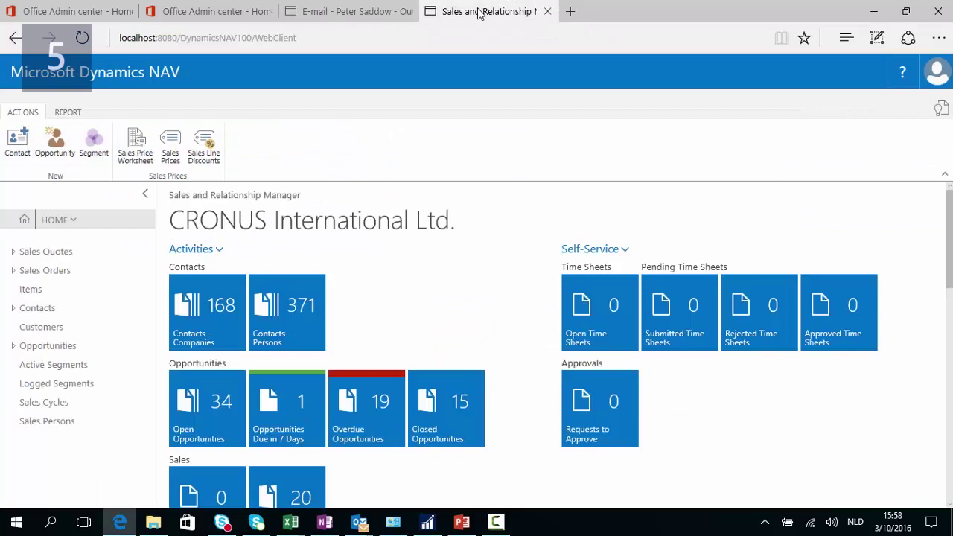
click(49, 308)
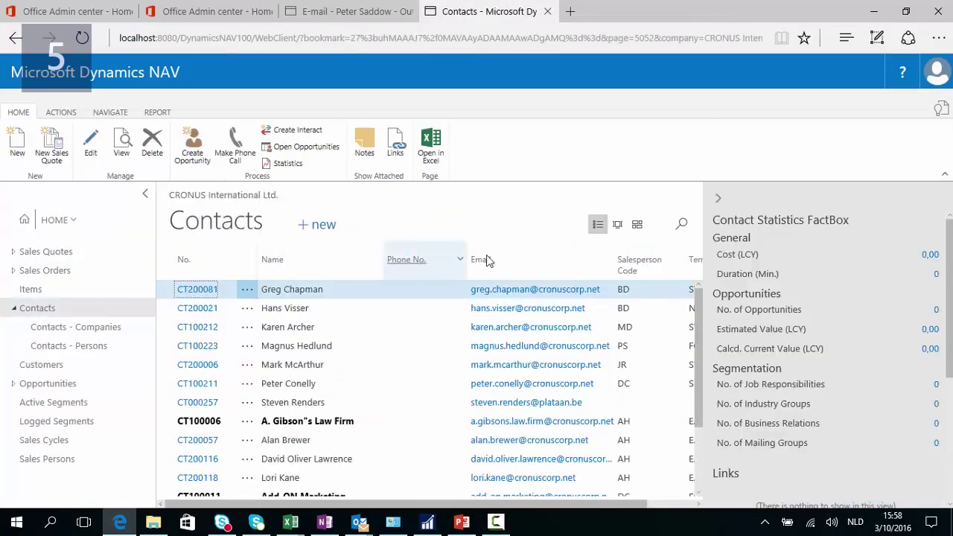
click(681, 224)
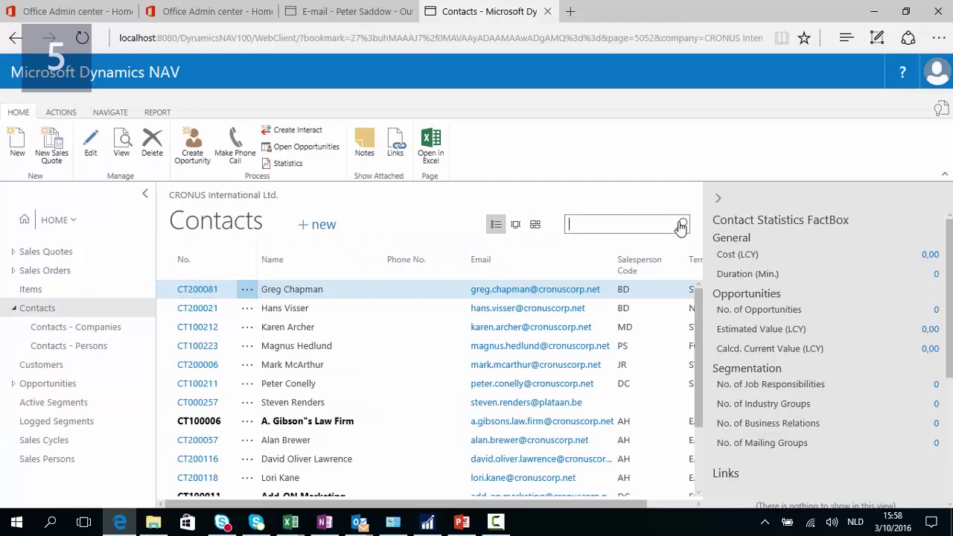
text(vincent)
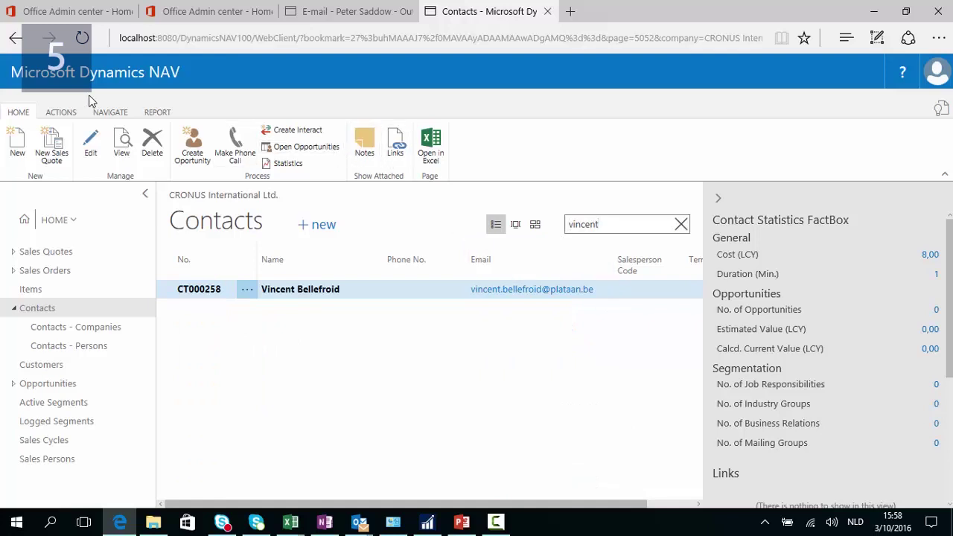
click(112, 113)
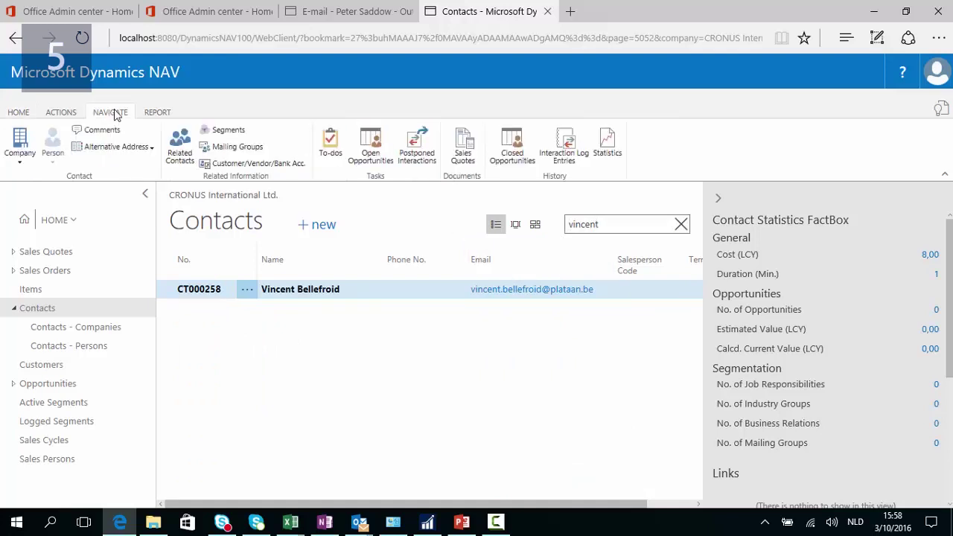
click(566, 145)
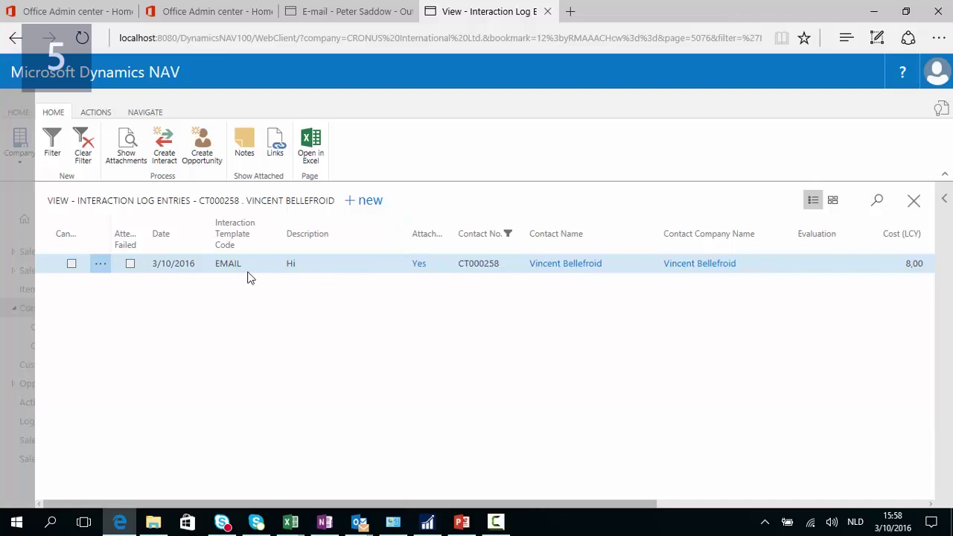
- Search Contacts for the "Feedback Presentation" sender's first name, open that contact's interaction log entries, and show the logged email's attachment
key(Escape)
double_click(588, 230)
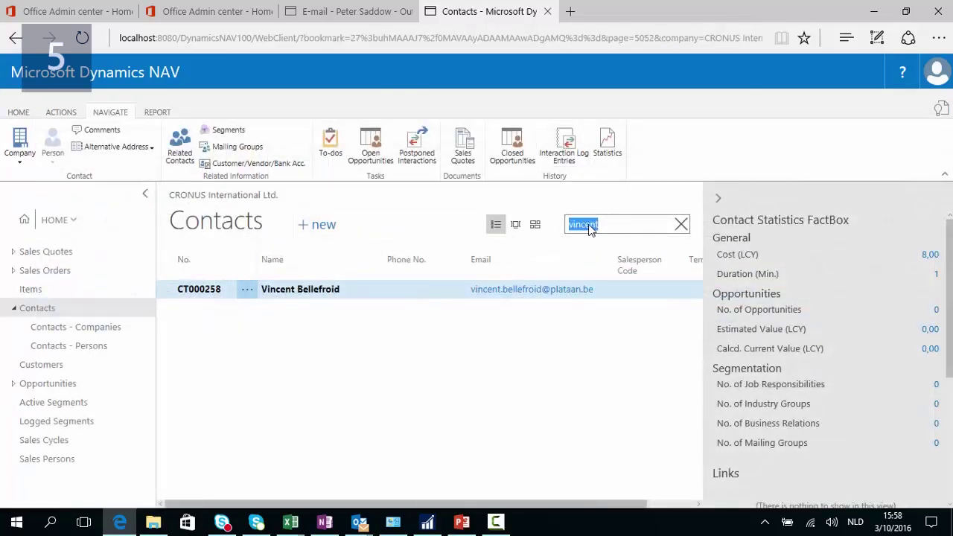
text(steven)
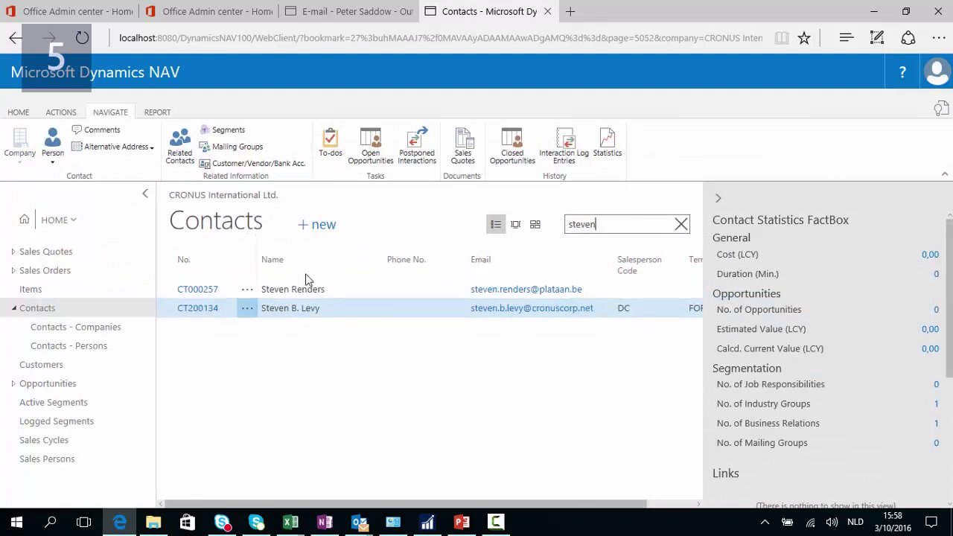
click(350, 290)
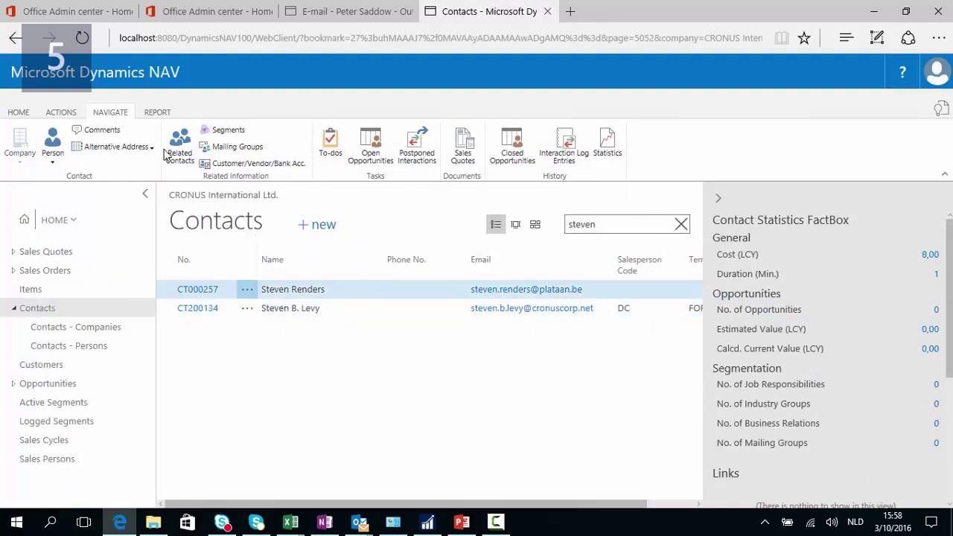
click(563, 155)
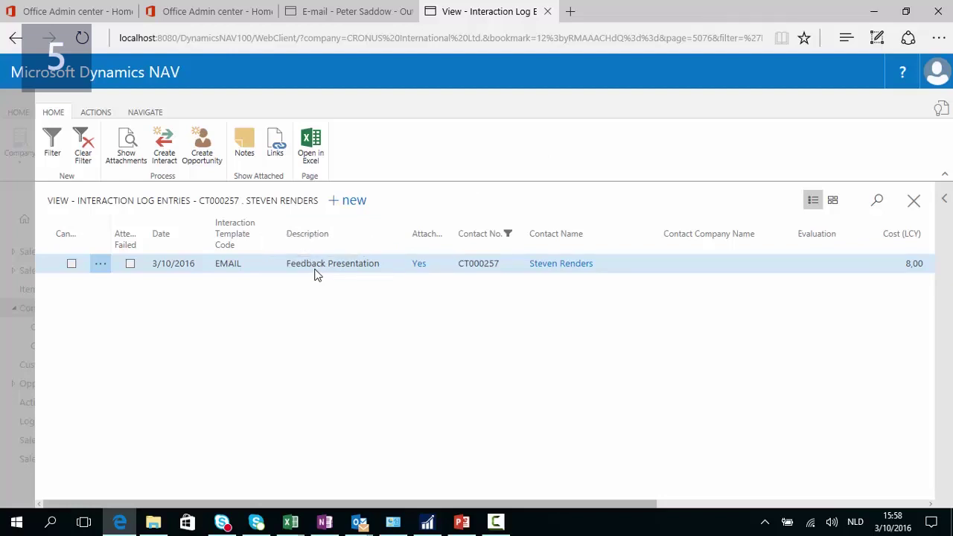
click(129, 148)
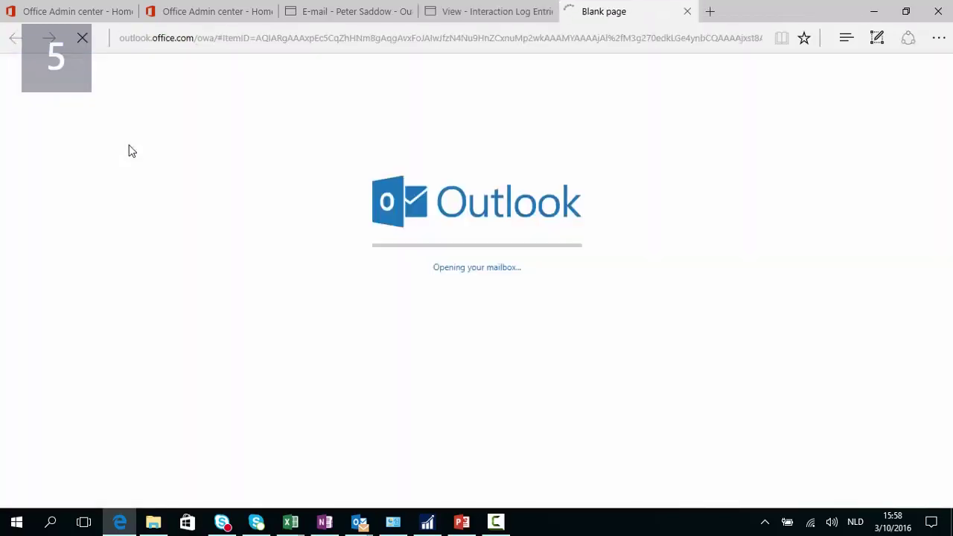